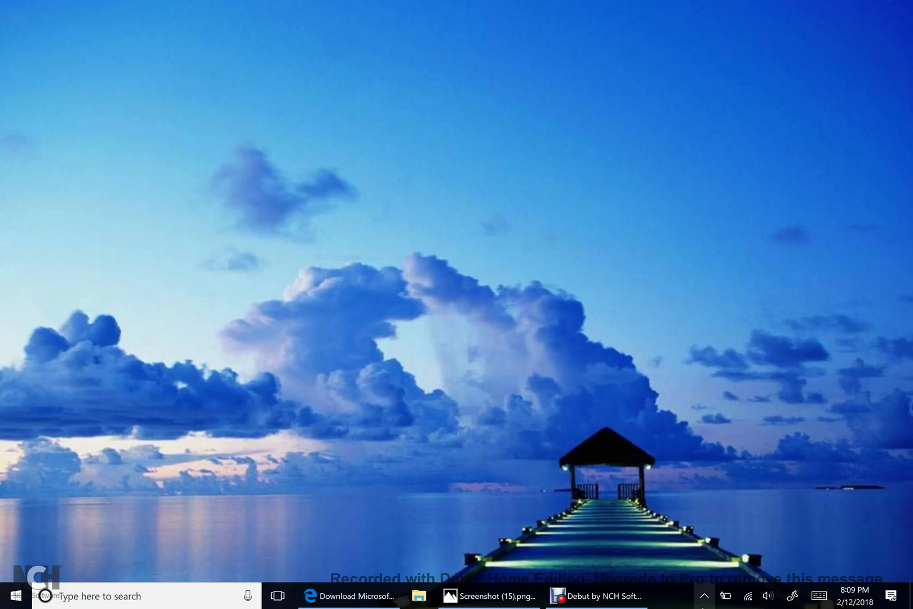
Check the hidden tray icons, then search for OneDrive and open its shortcut's location.
click(705, 594)
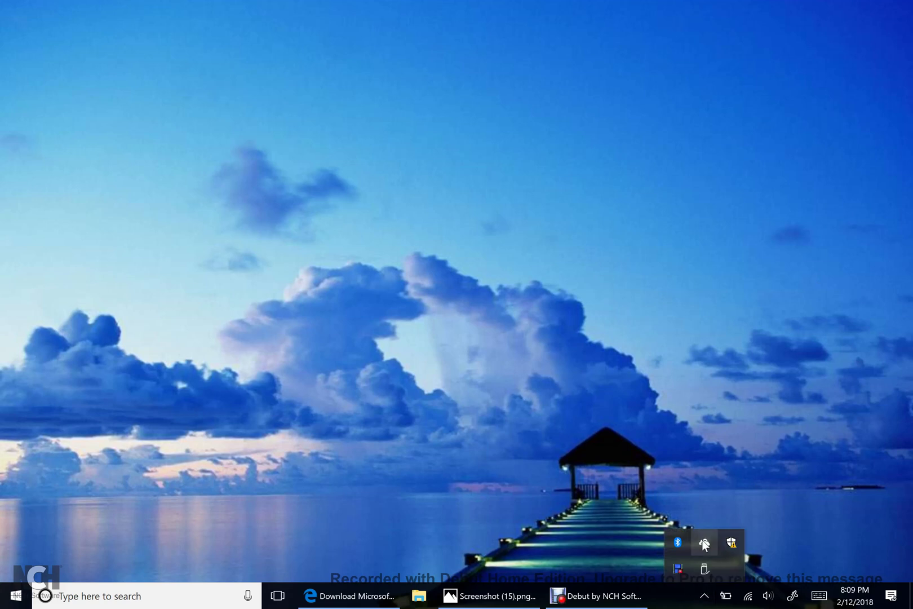
mouse_move(704, 543)
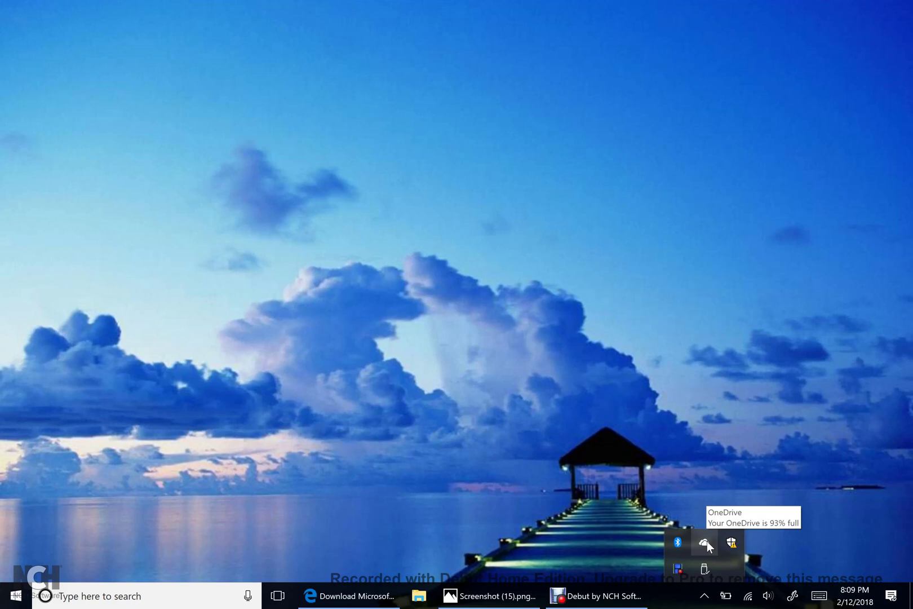
click(412, 520)
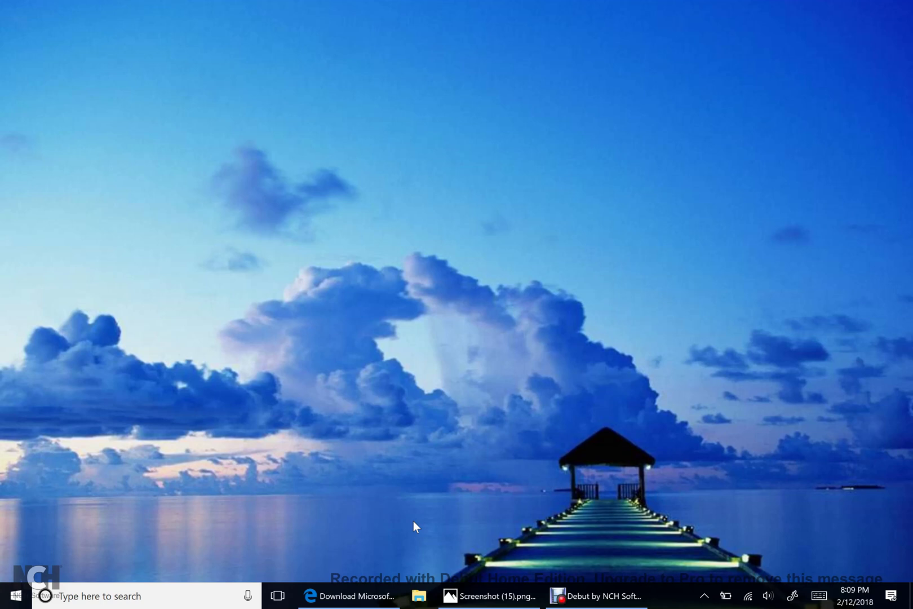
click(228, 589)
text(onedrive)
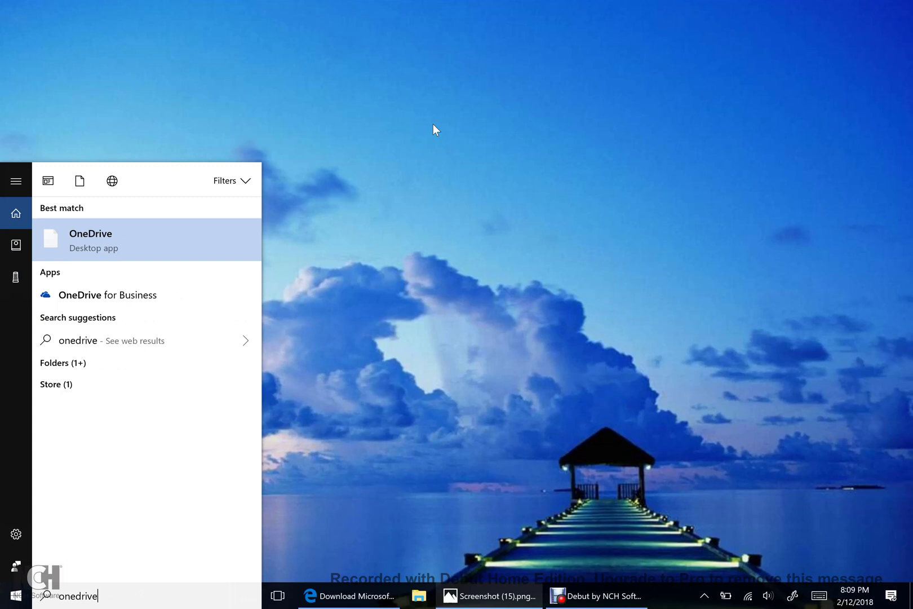
right_click(84, 243)
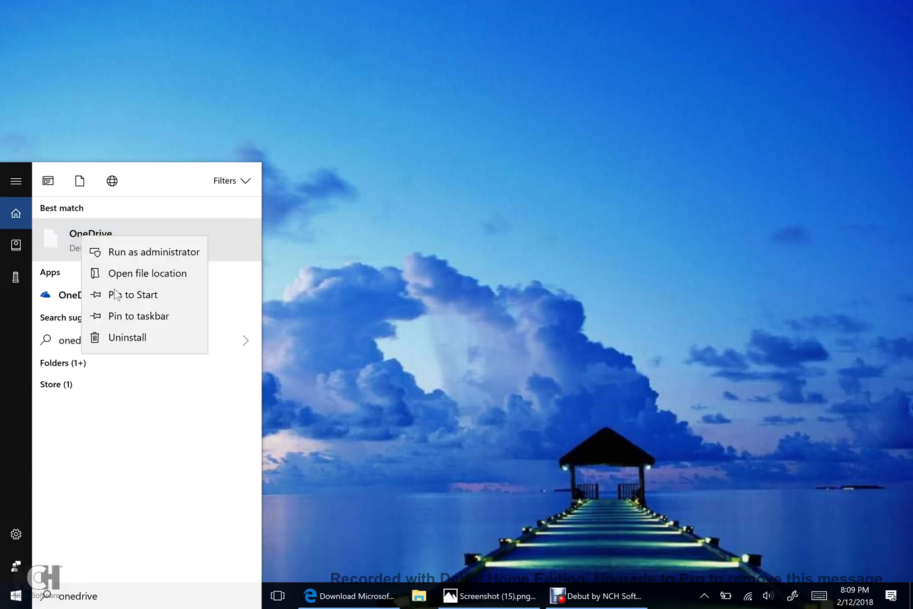
click(128, 278)
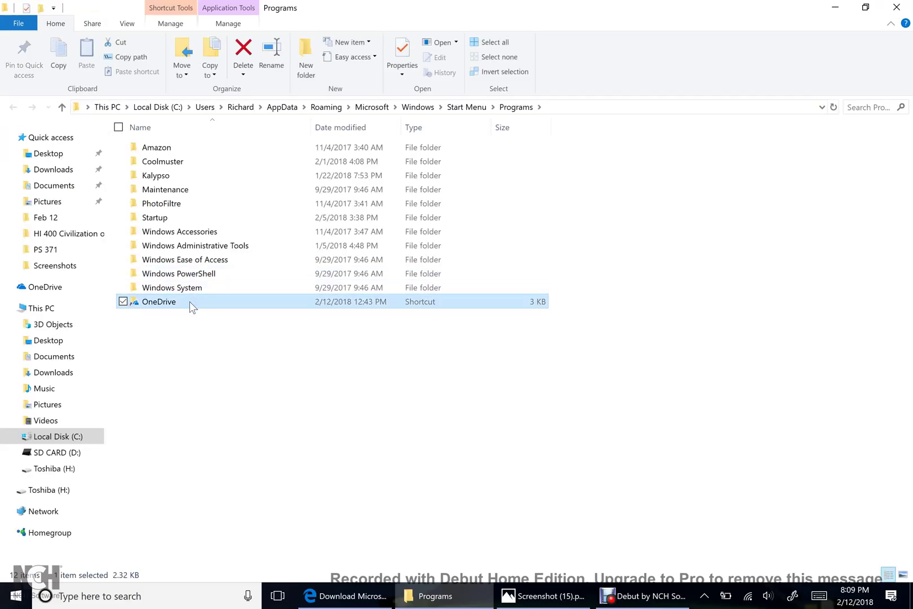
Inspect the OneDrive shortcut's options, then close the Programs folder window.
right_click(190, 305)
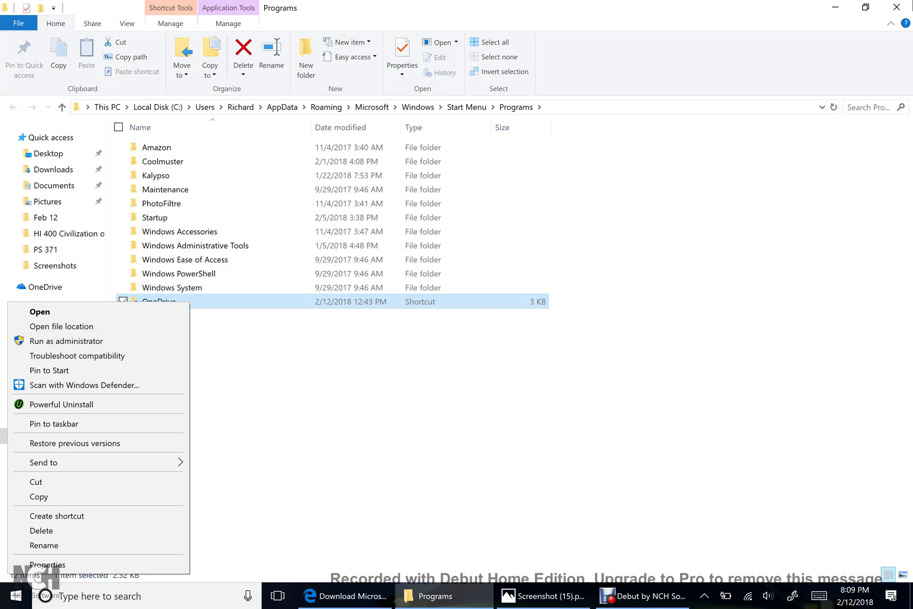
click(897, 8)
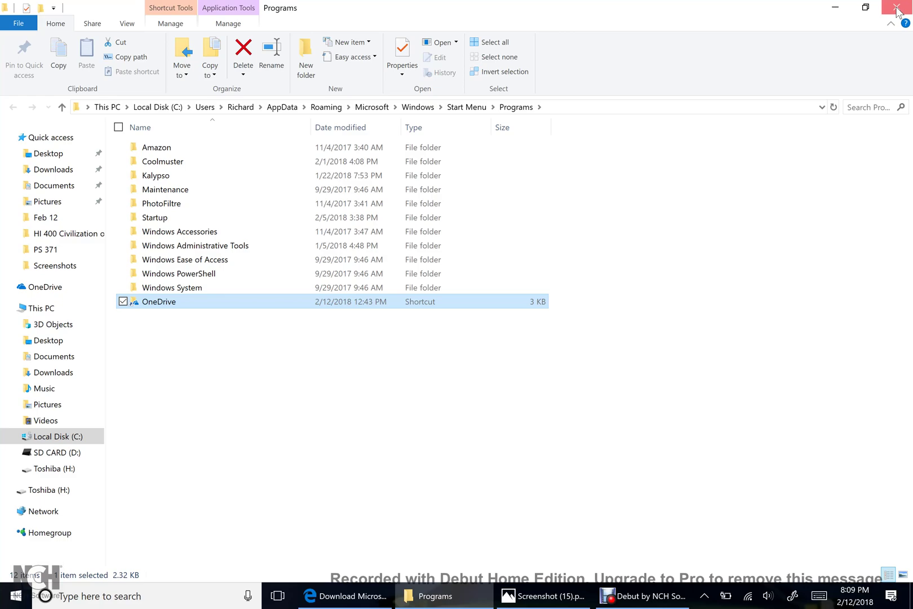
click(898, 8)
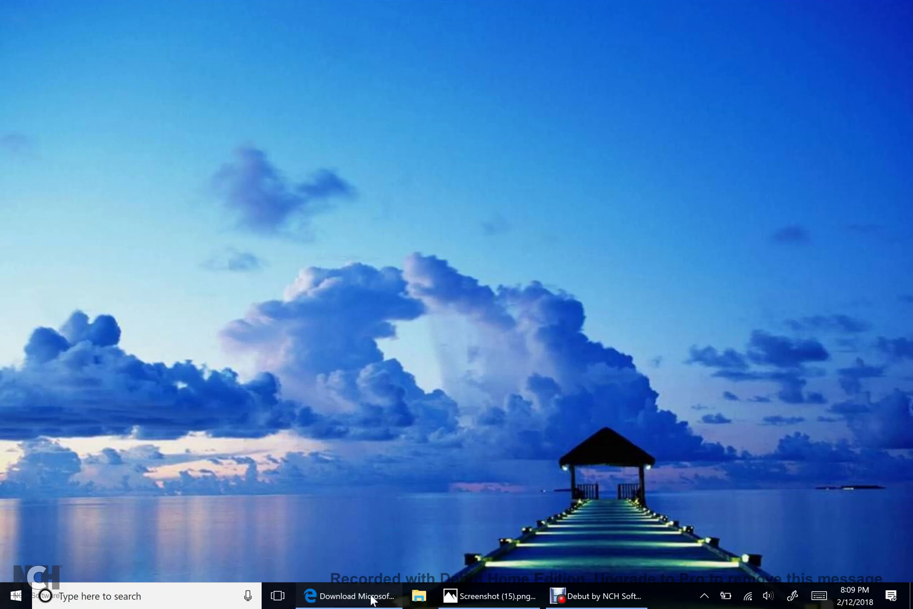
Return to the browser and reopen the Download Microsoft OneDrive search result.
click(350, 595)
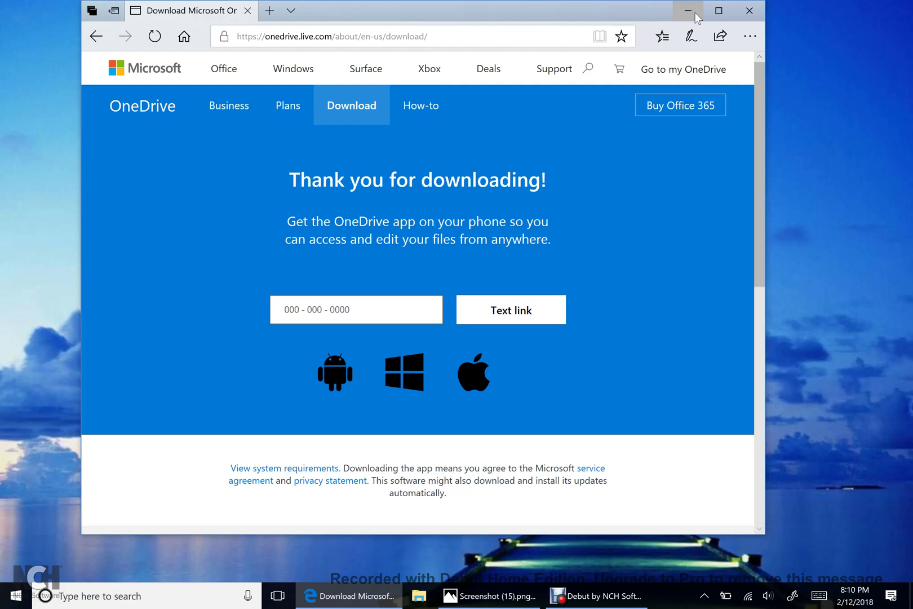
click(97, 36)
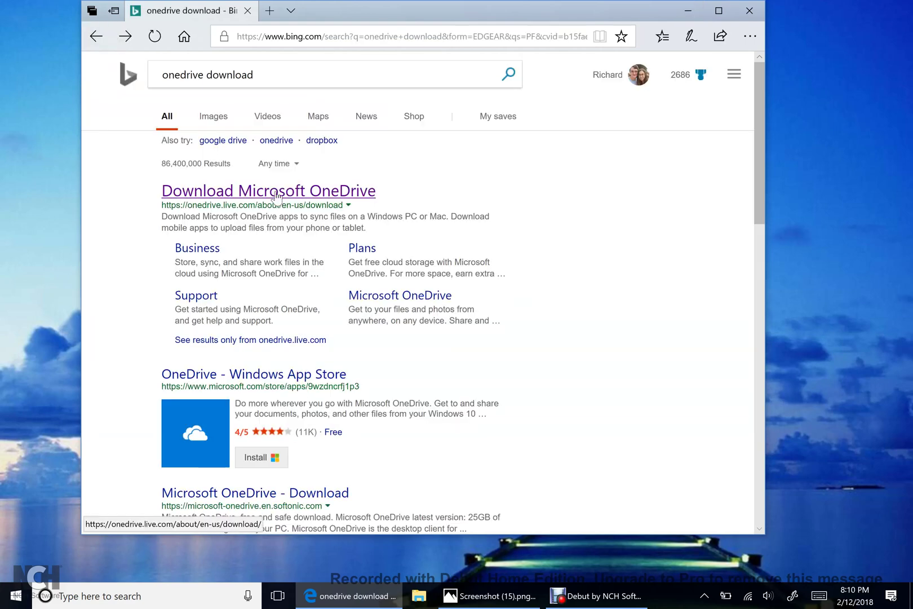
click(277, 200)
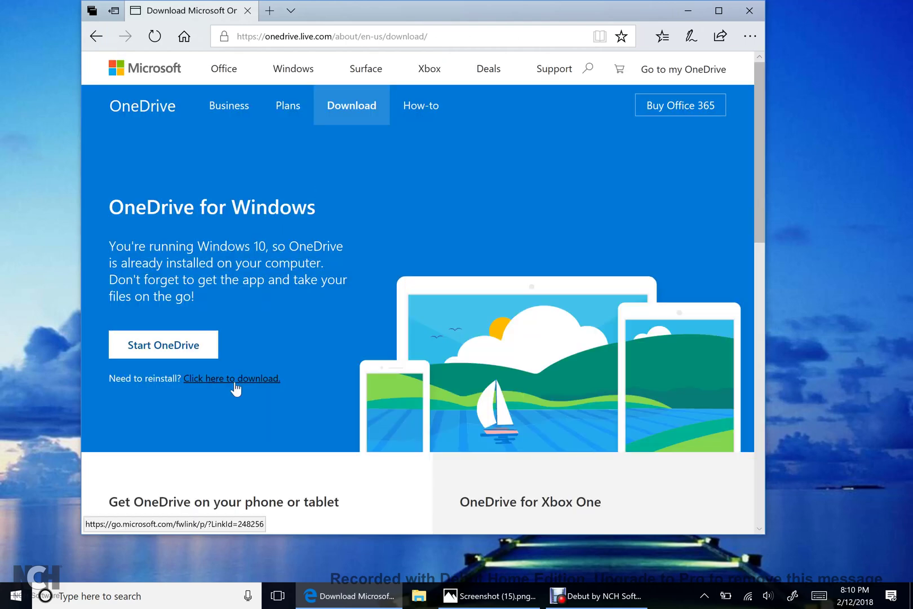
View the OneDrive setup error screenshot, then hide the viewer and browser.
click(489, 596)
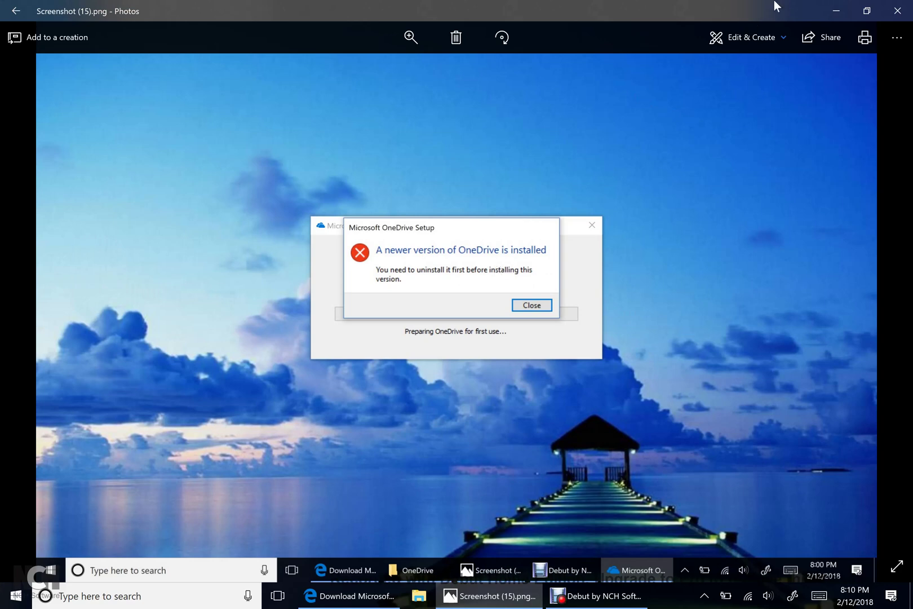
click(842, 5)
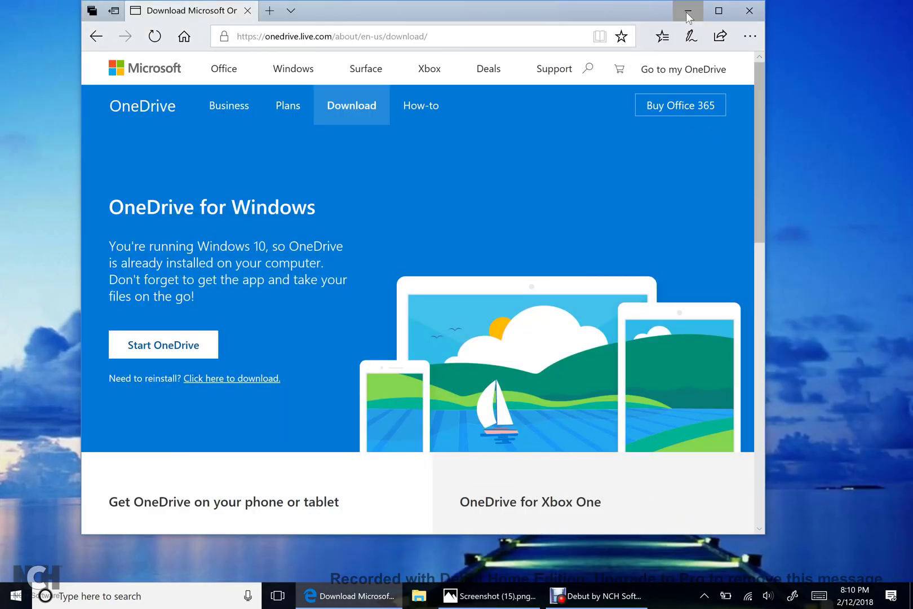
click(686, 11)
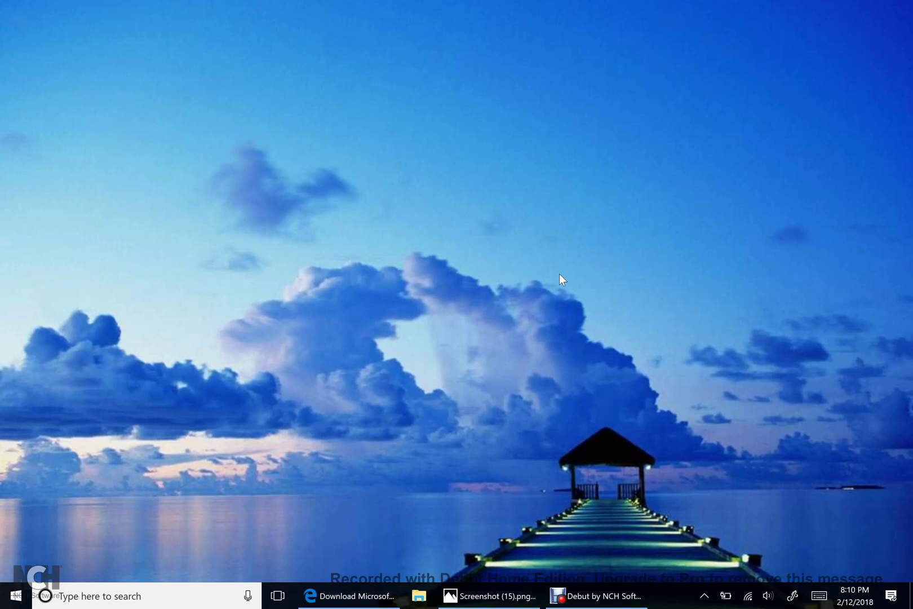
Launch Run from the quick system tools menu and open %appdata%.
right_click(14, 596)
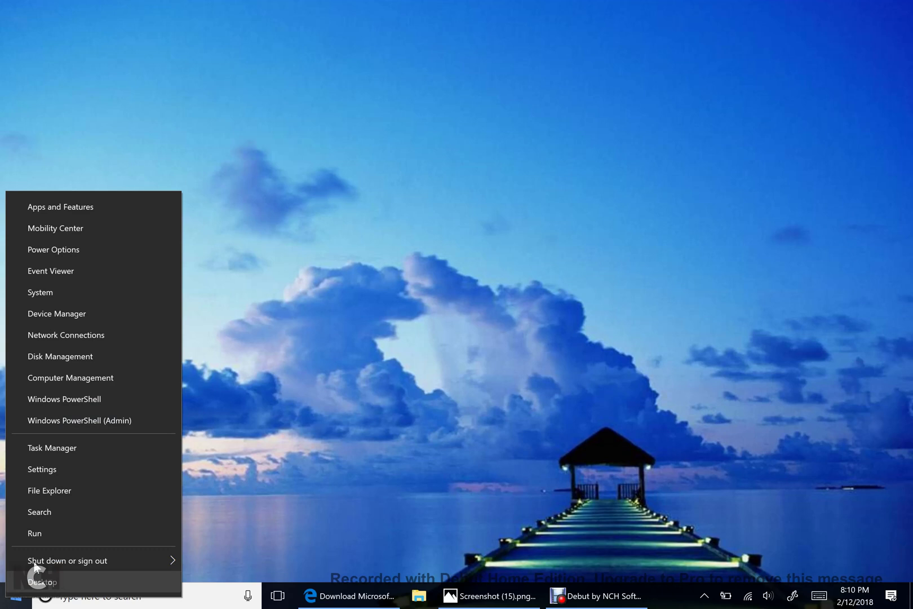
click(102, 531)
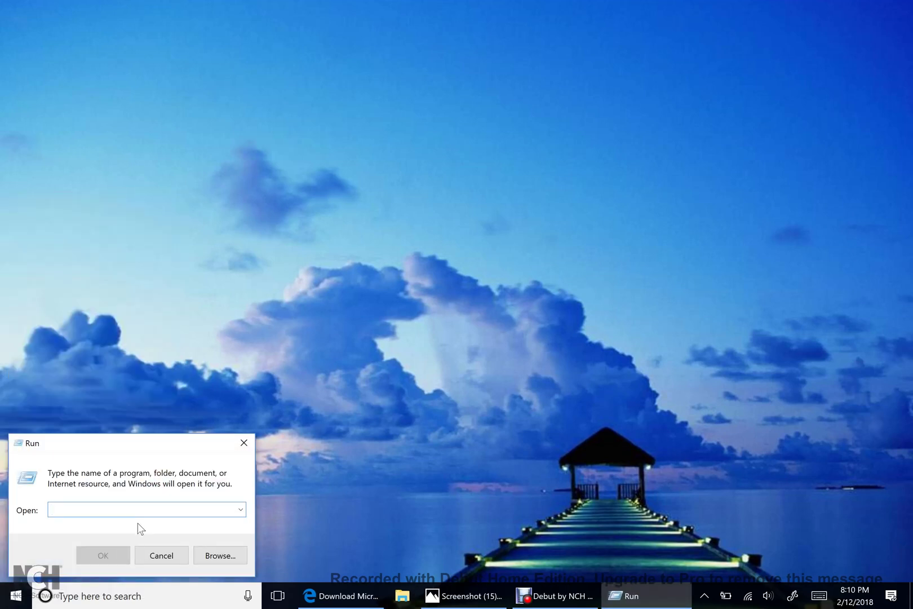
text(%appd)
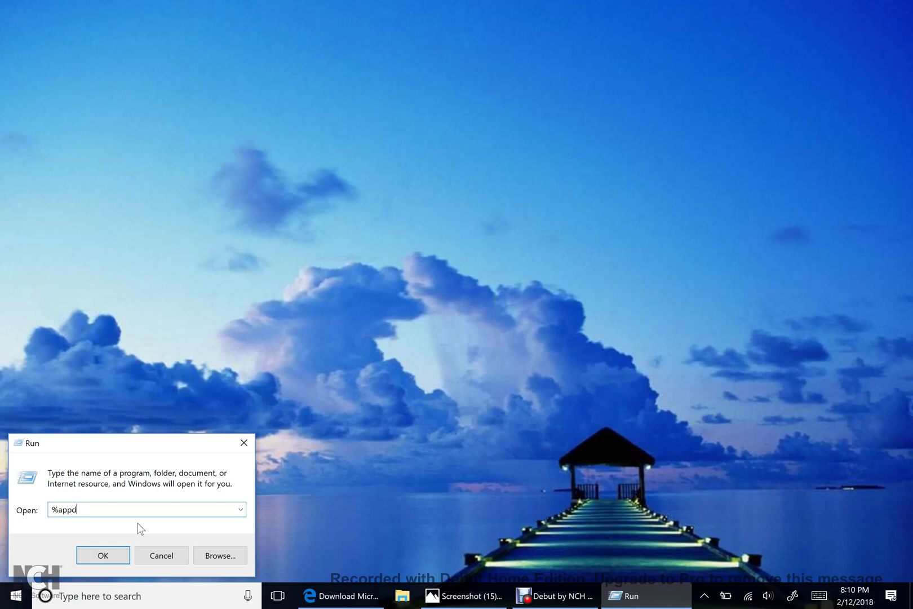
text(ata%)
click(103, 555)
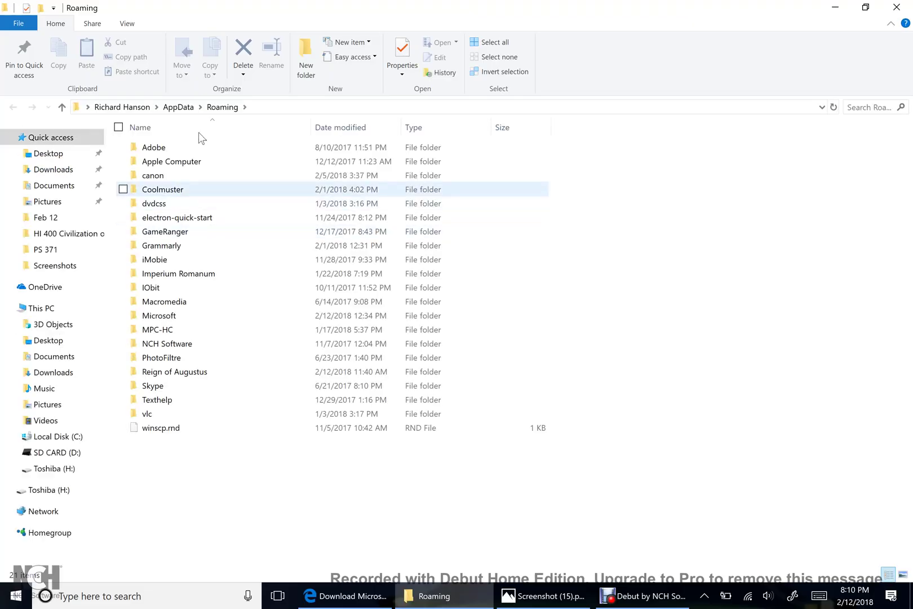
Browse from AppData into Local\Microsoft\OneDrive.
click(178, 107)
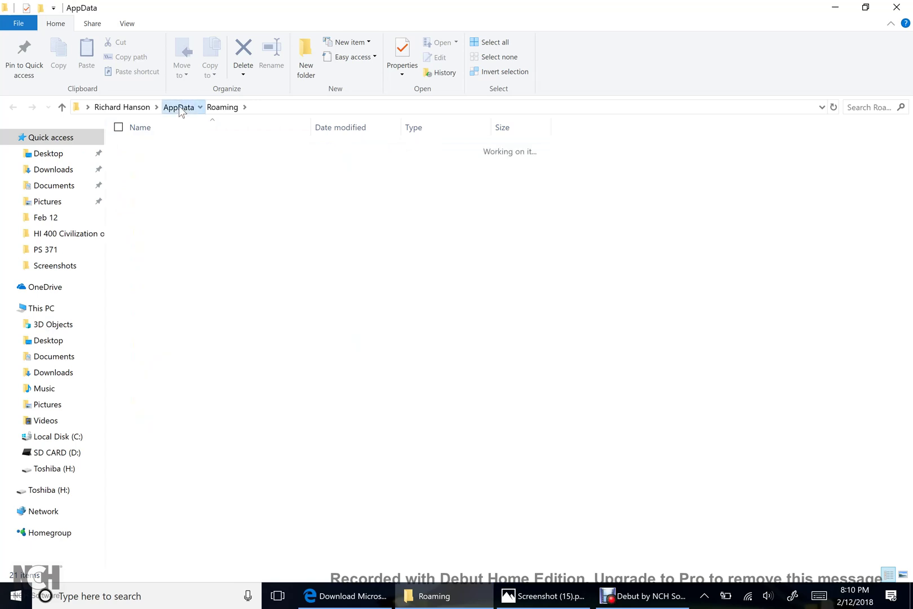
double_click(151, 147)
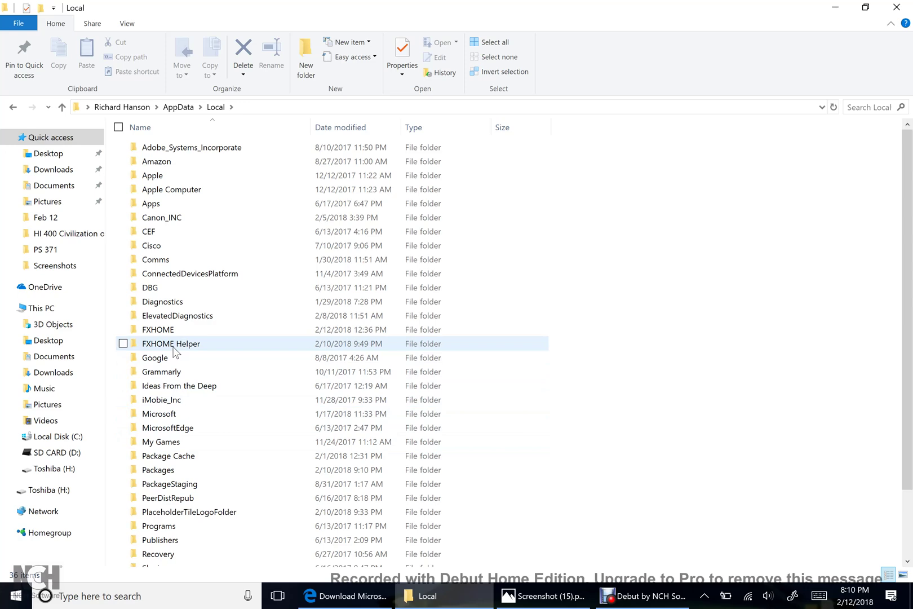
double_click(158, 413)
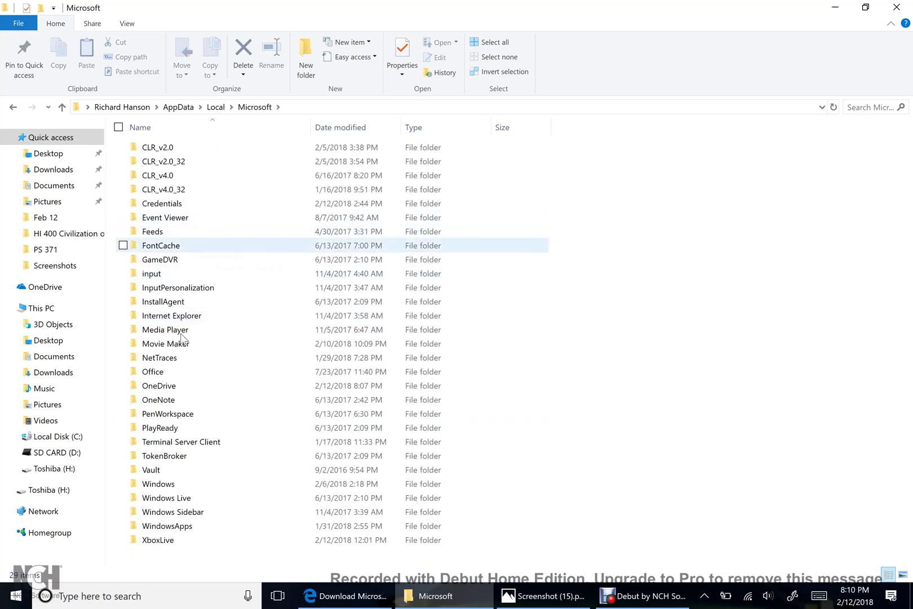
double_click(160, 385)
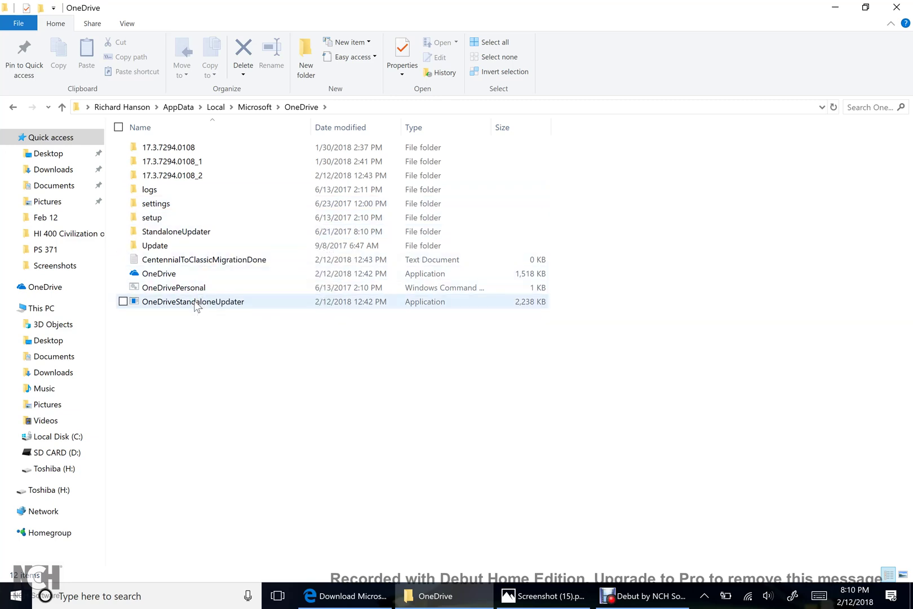
Look inside the setup and StandaloneUpdater folders, then return to OneDrive.
double_click(173, 220)
click(13, 106)
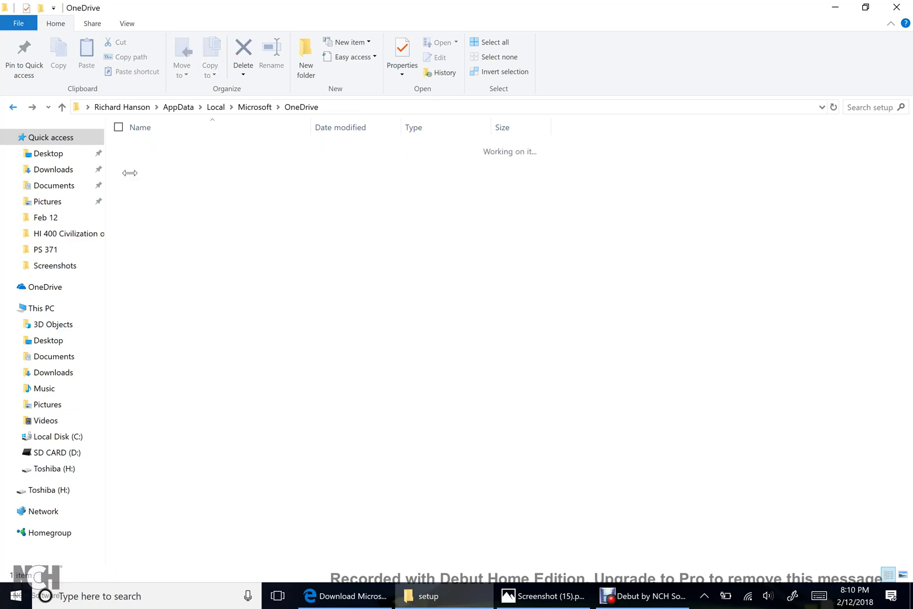
double_click(176, 230)
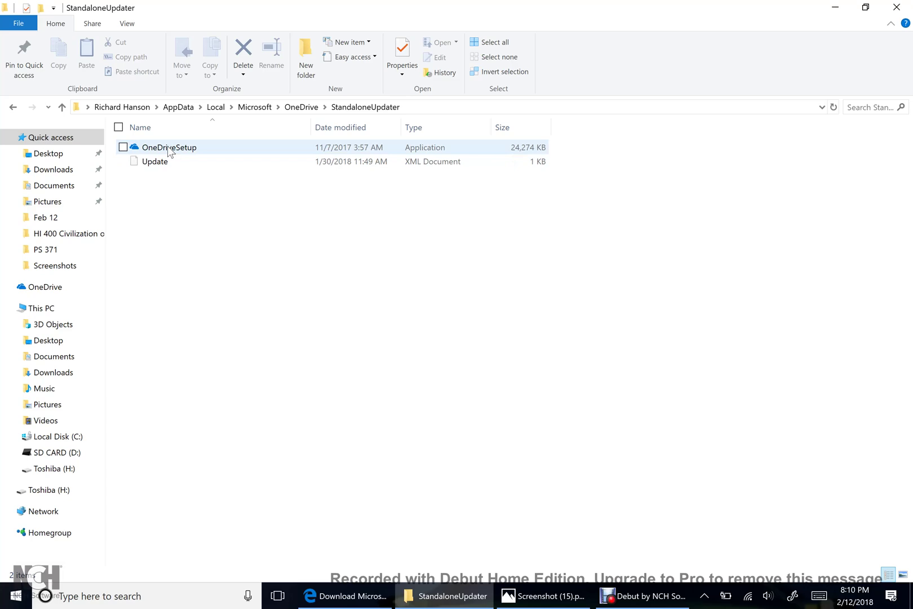
click(544, 596)
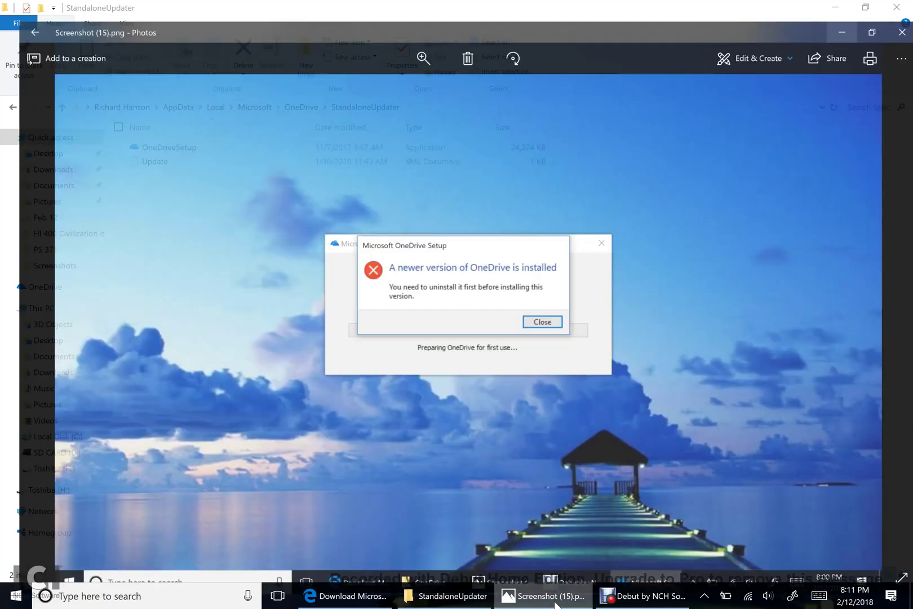
click(544, 596)
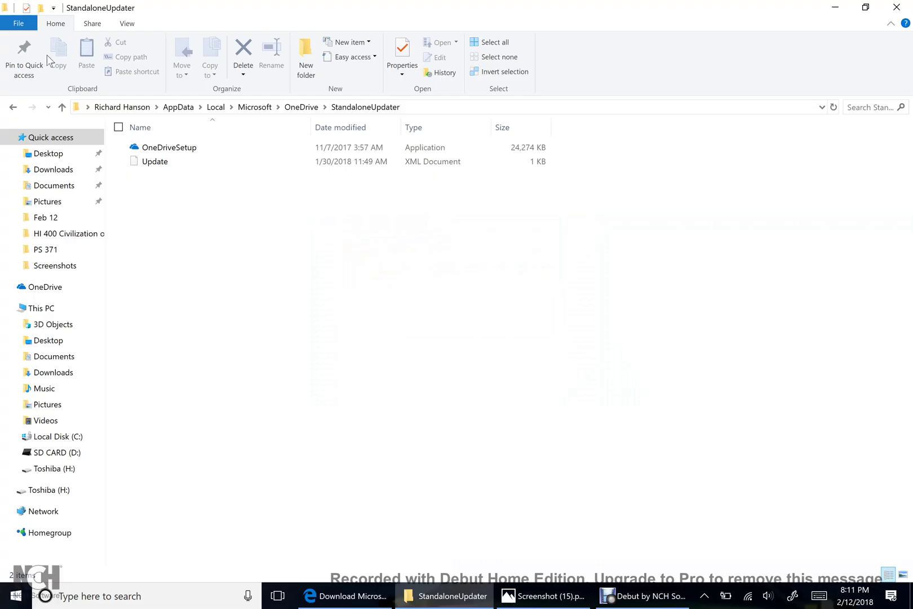
click(13, 107)
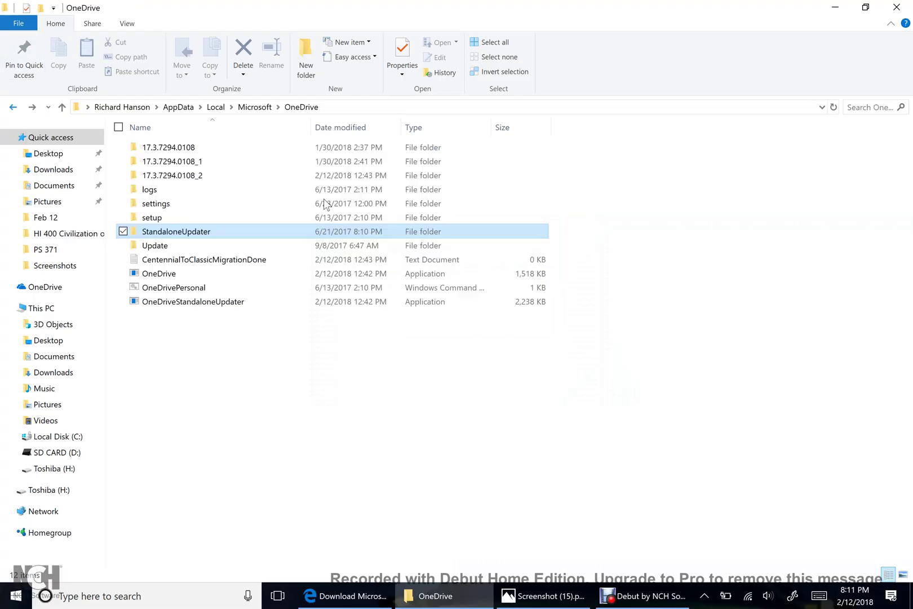
Run OneDriveSetup in Update, then close the OneDrive Setup dialog and Explorer.
double_click(200, 246)
double_click(159, 150)
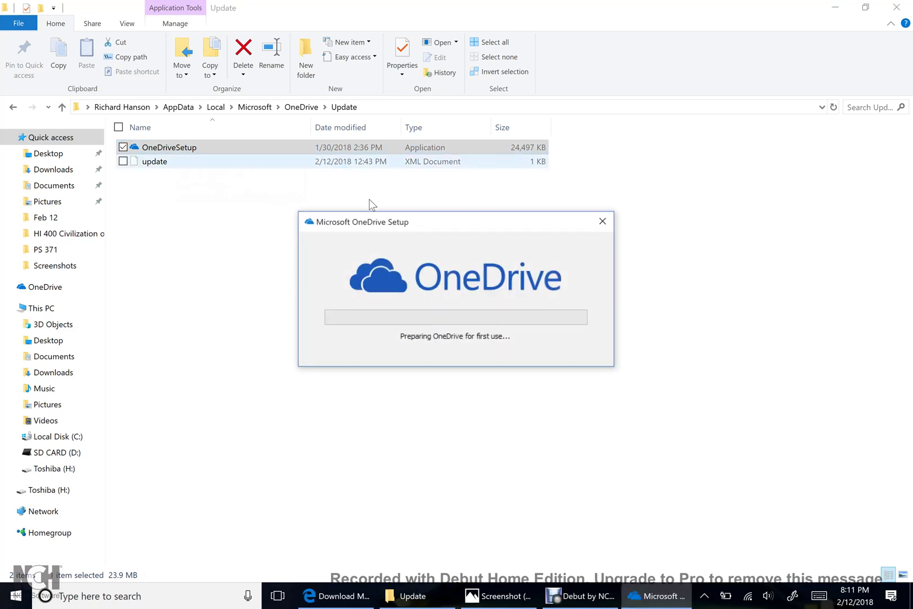
click(608, 223)
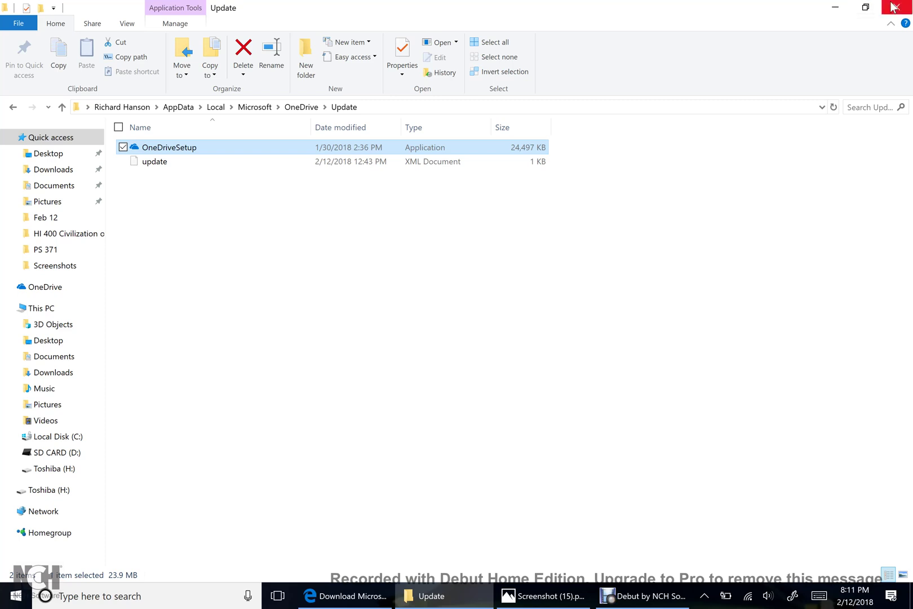
click(894, 7)
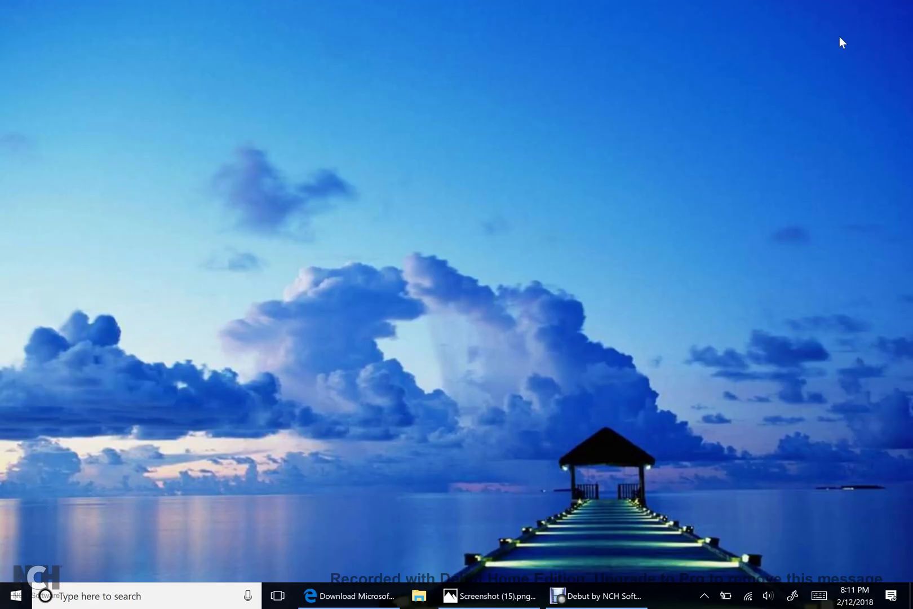